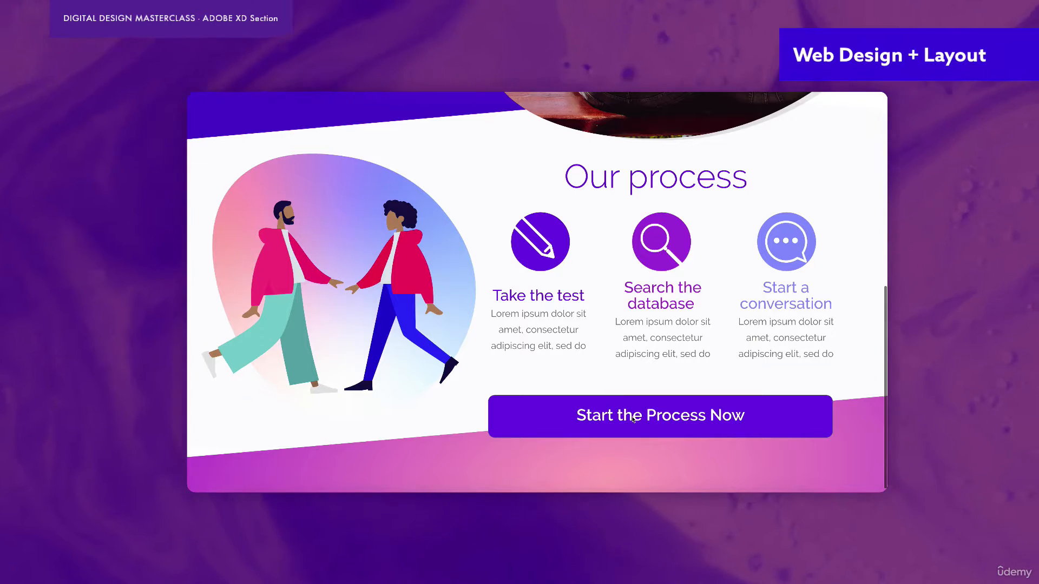
Preview the prototype's sign-up pop-up from "Start the Process Now" and dismiss it.
click(617, 412)
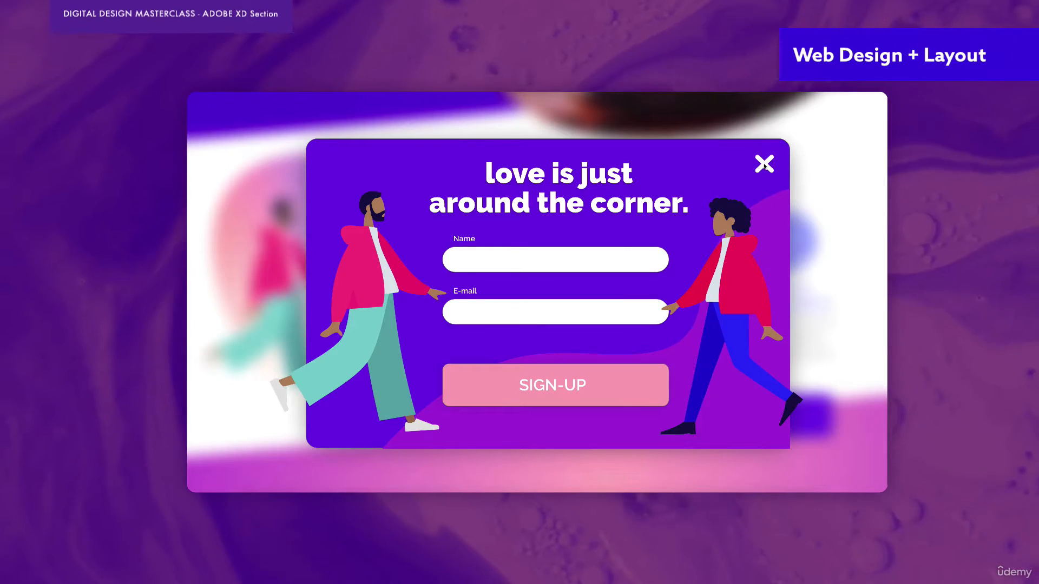
click(763, 165)
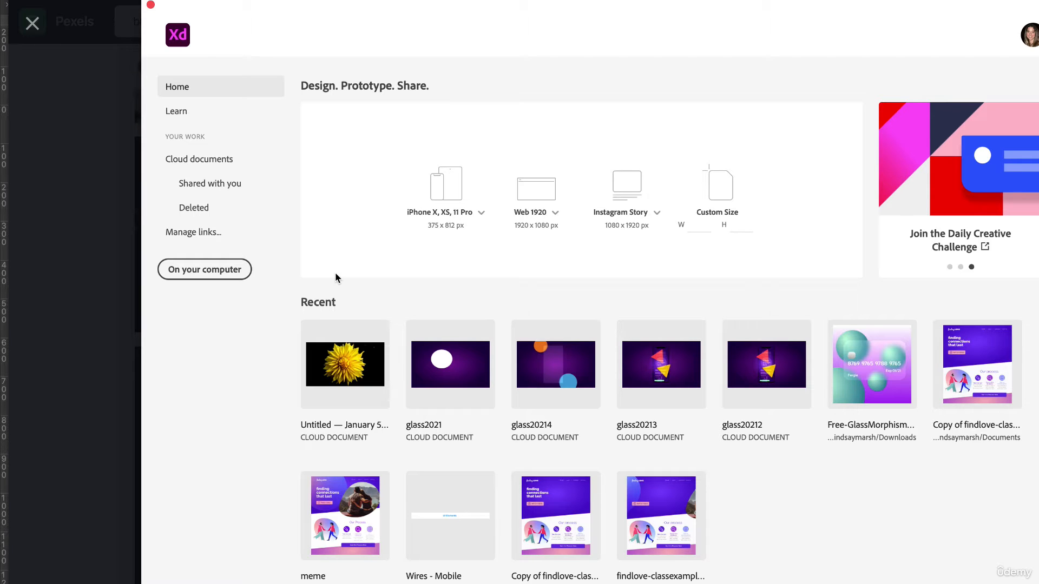
Switch to Pexels, close the yellow flower photo and browse the "black background" images.
click(110, 223)
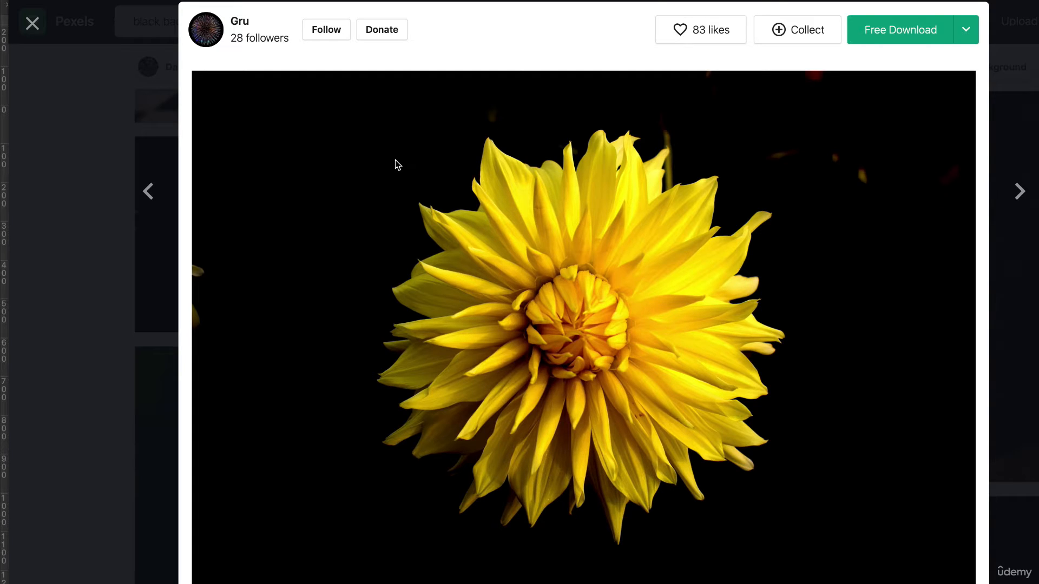
click(98, 285)
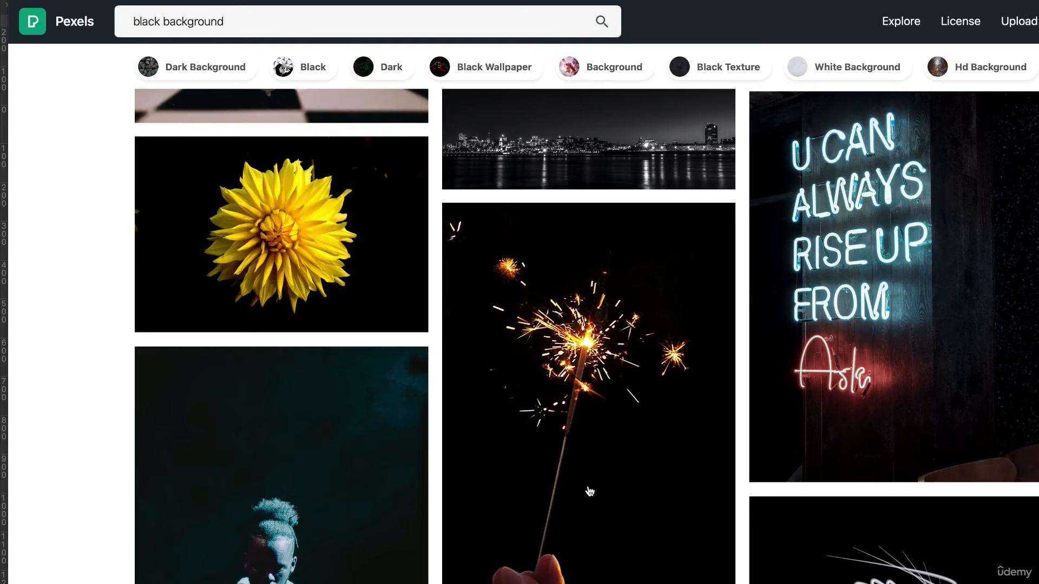
scroll(589, 491, up, 5)
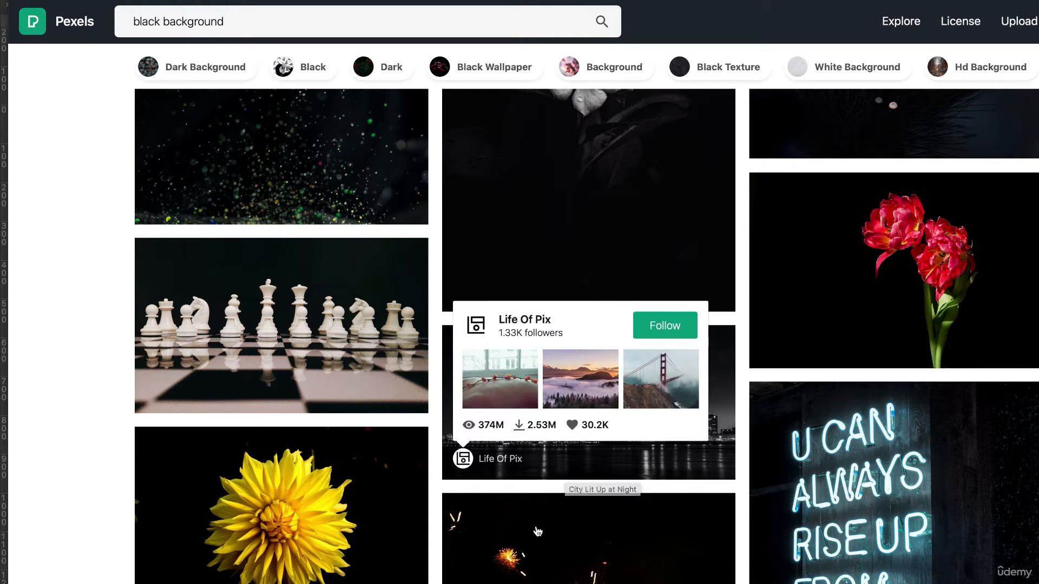
Switch to Adobe XD, create a Web 1920 document (1920 x 1080 px) and import the yellow flower photo from Downloads.
key(super+Tab)
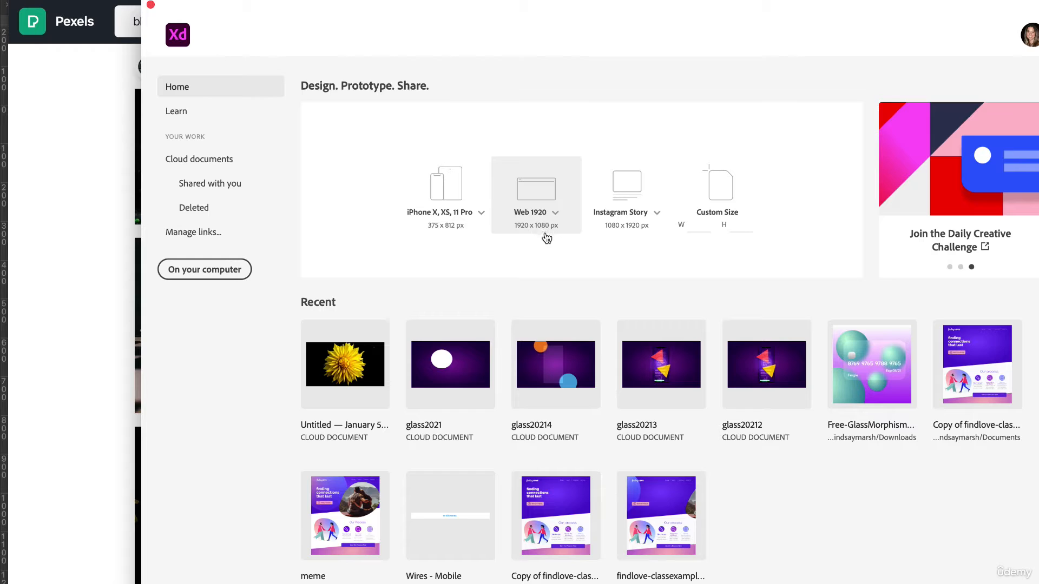
click(532, 196)
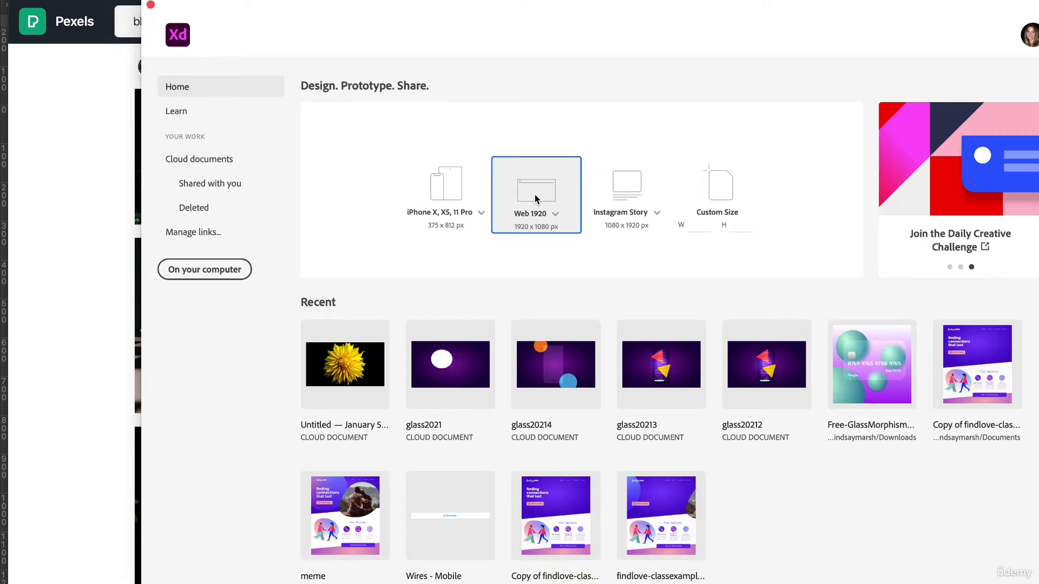
key(super+Tab)
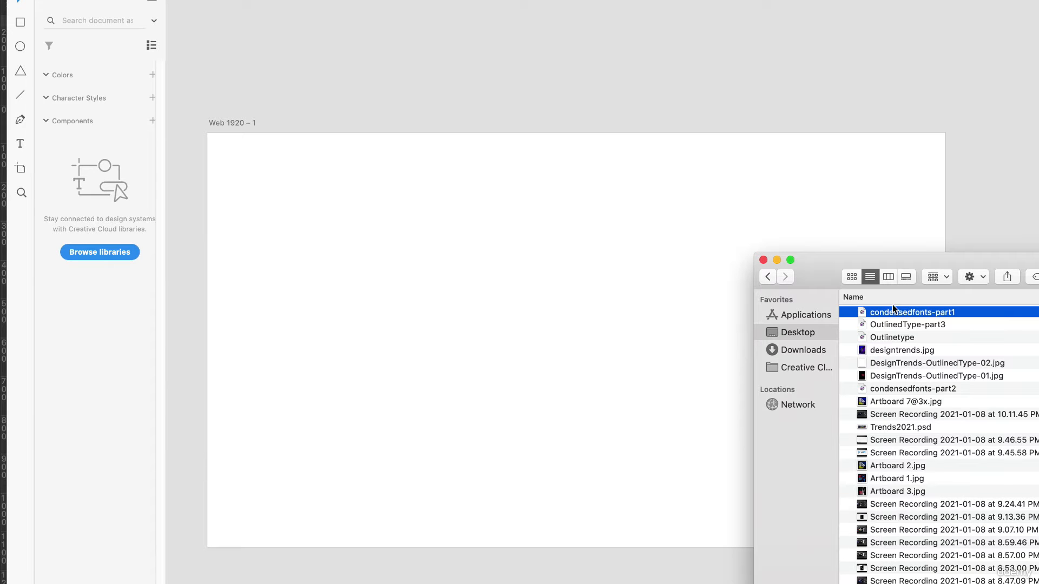
click(803, 350)
drag(899, 314, 501, 302)
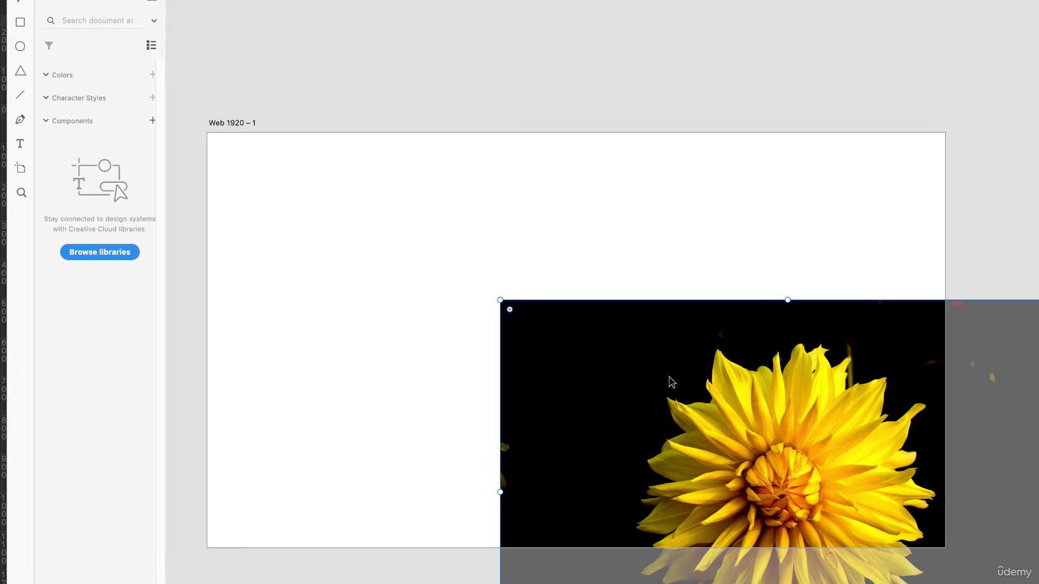
Move and enlarge the flower photo so it covers the whole artboard with the flower centred vertically.
drag(670, 382, 383, 209)
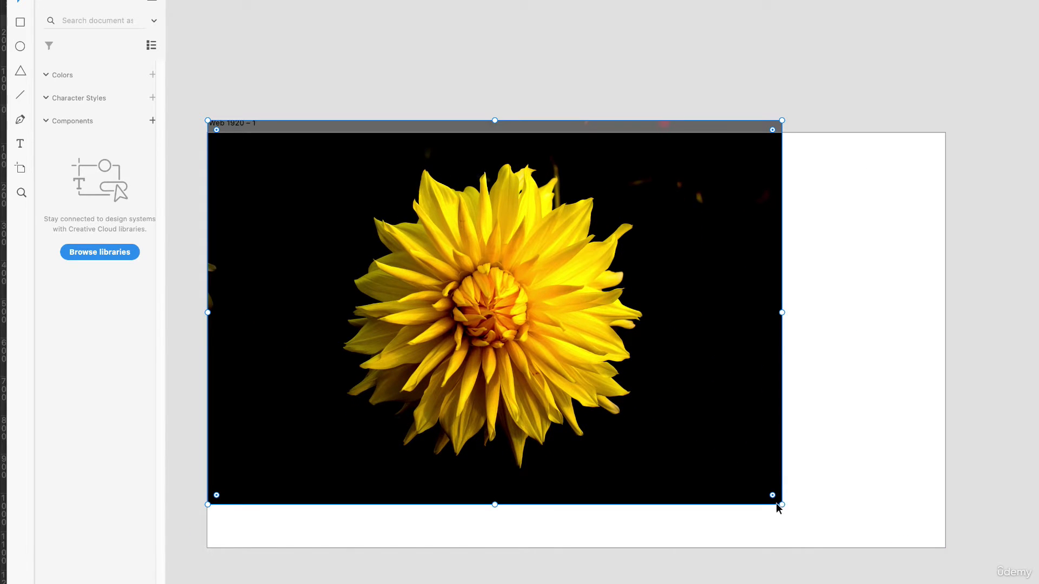
drag(782, 504, 955, 583)
click(1009, 348)
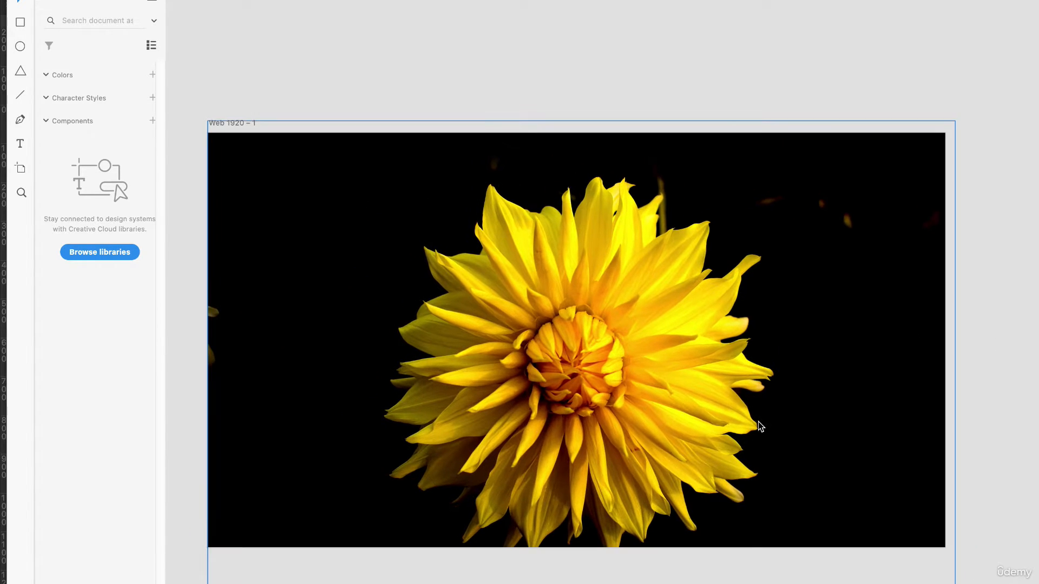
drag(684, 401, 684, 367)
click(474, 54)
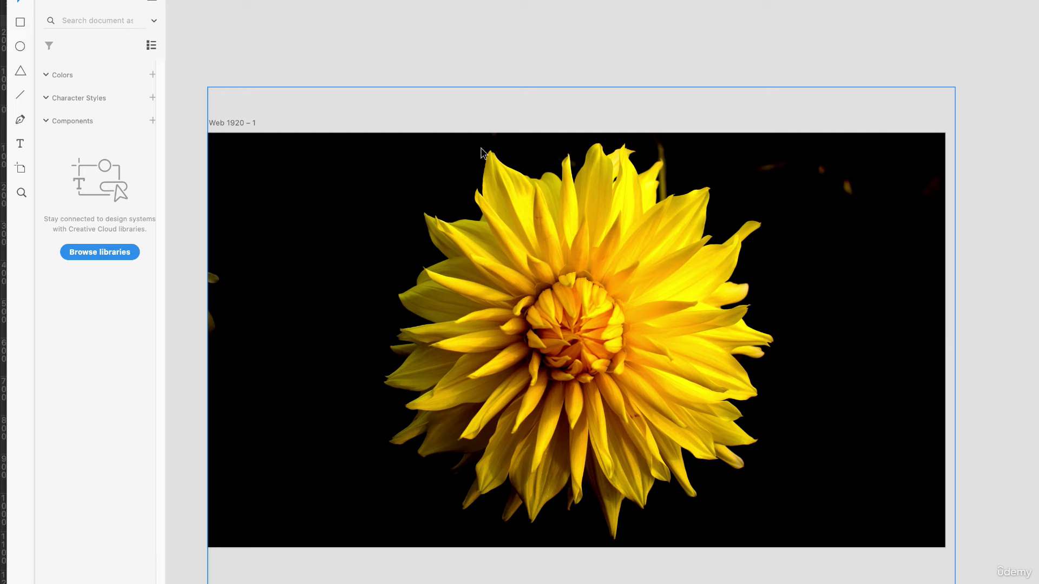
Draw a rectangle about 967 x 531 px over the middle of the flower.
click(19, 22)
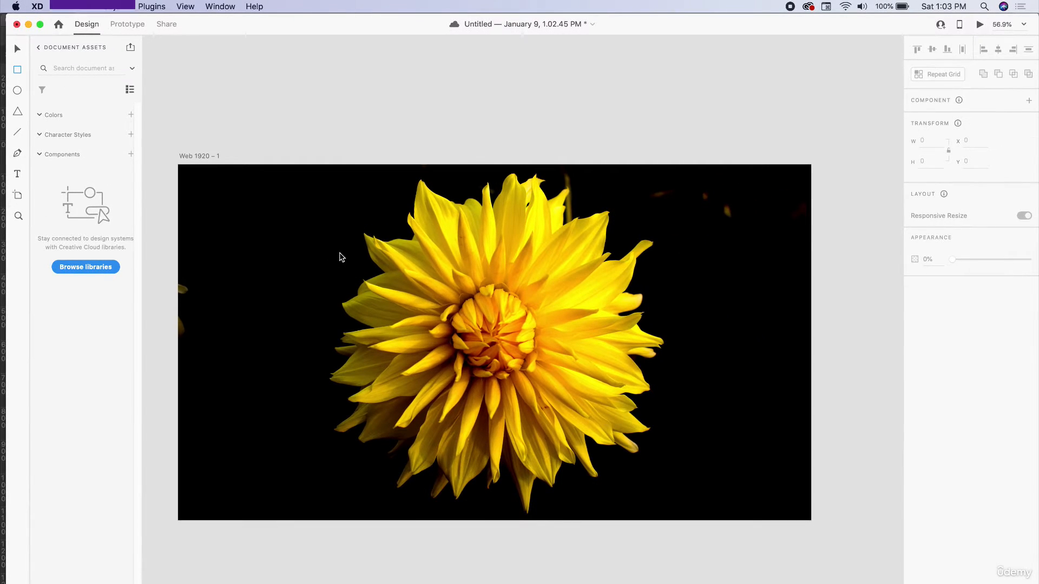
drag(337, 254, 655, 429)
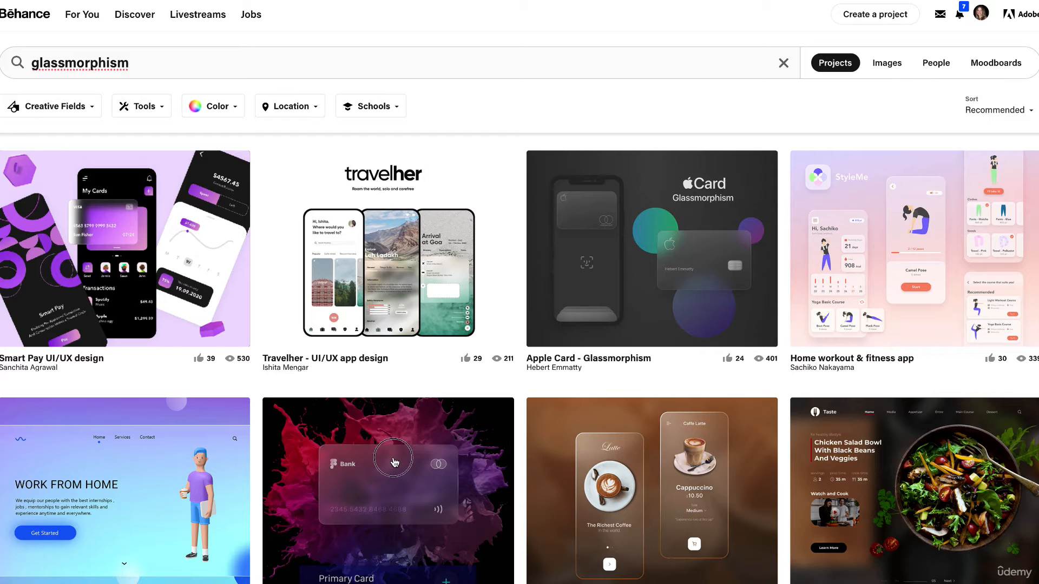
Examine the blurred bank card example in the glassmorphism project "New Trend 2021 Glassmorphism" on Behance.
click(394, 457)
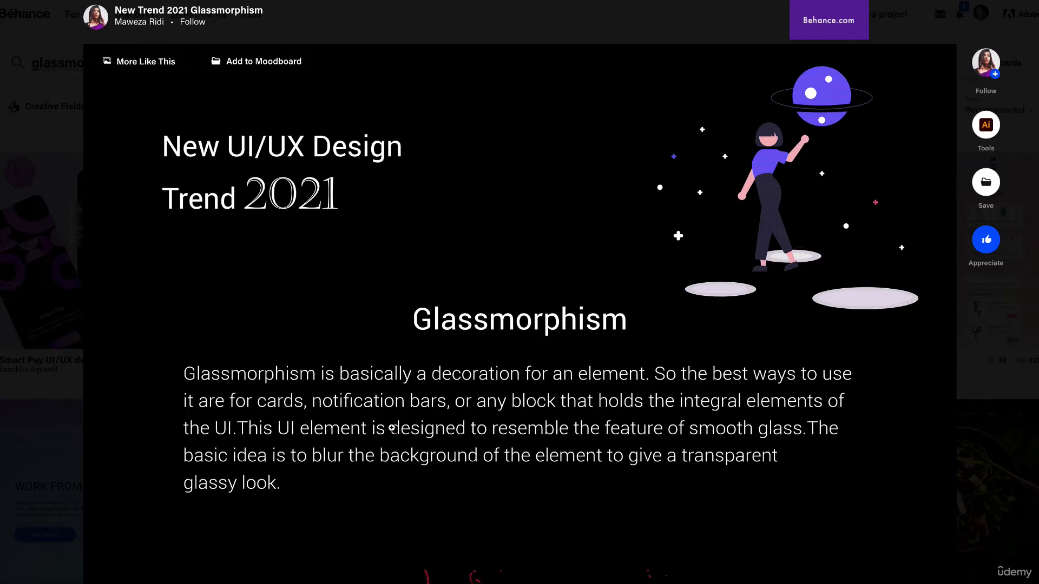
scroll(393, 432, down, 9)
scroll(389, 428, down, 2)
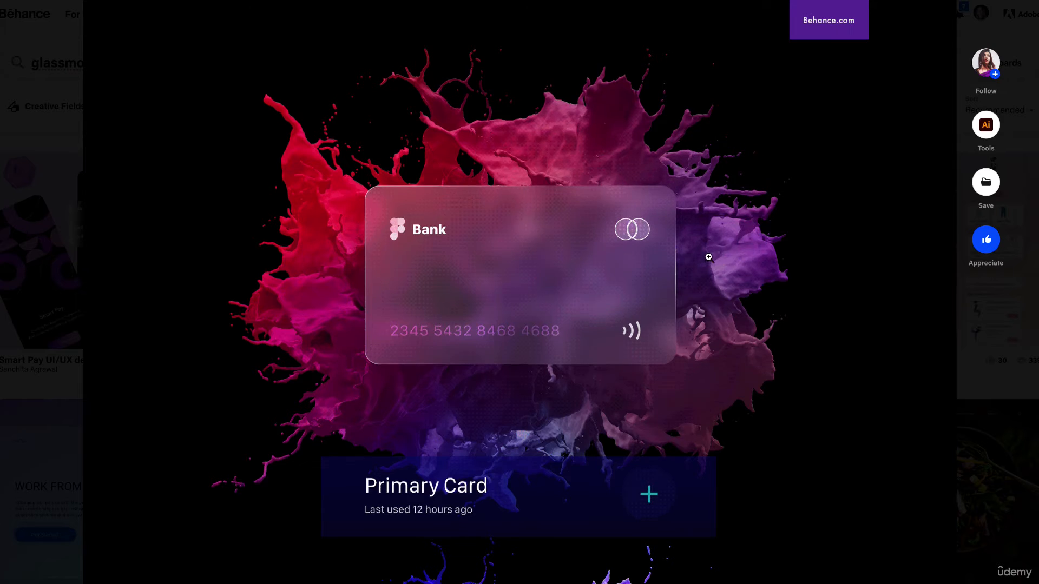
scroll(702, 255, up, 10)
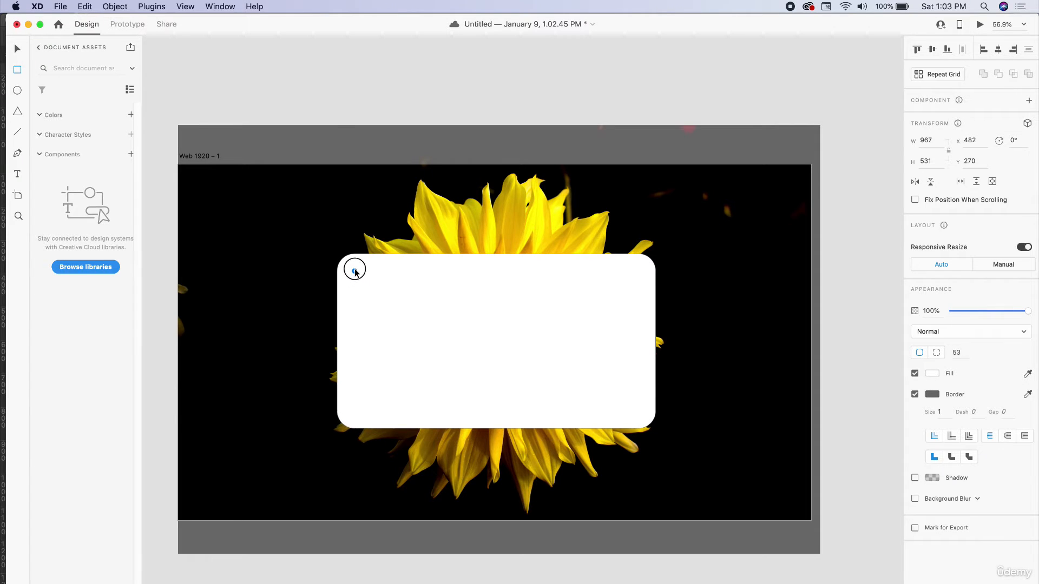
Round the rectangle's corners to a radius of 20 and enable its background blur.
drag(348, 268, 342, 263)
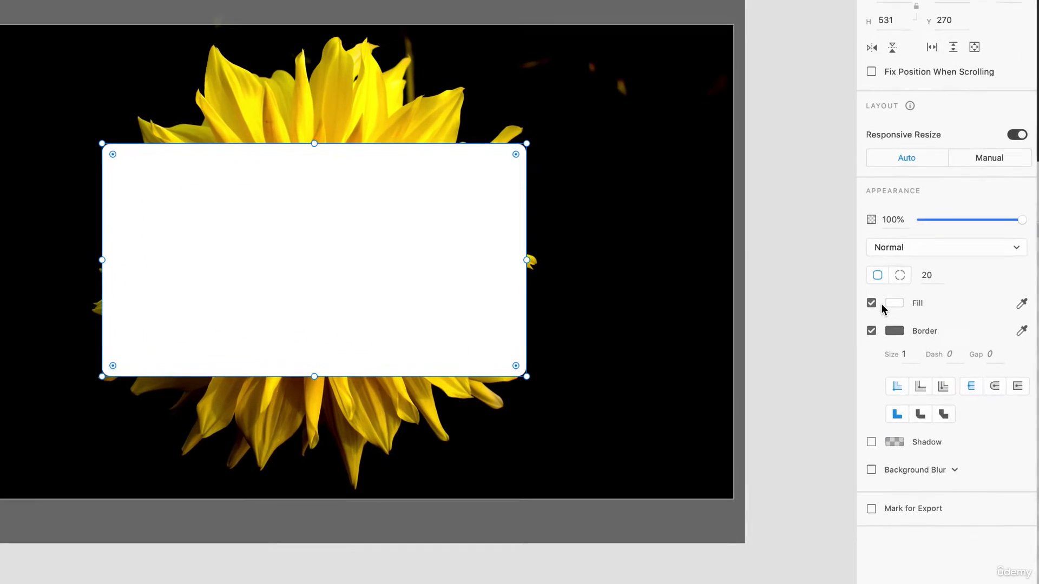
click(868, 467)
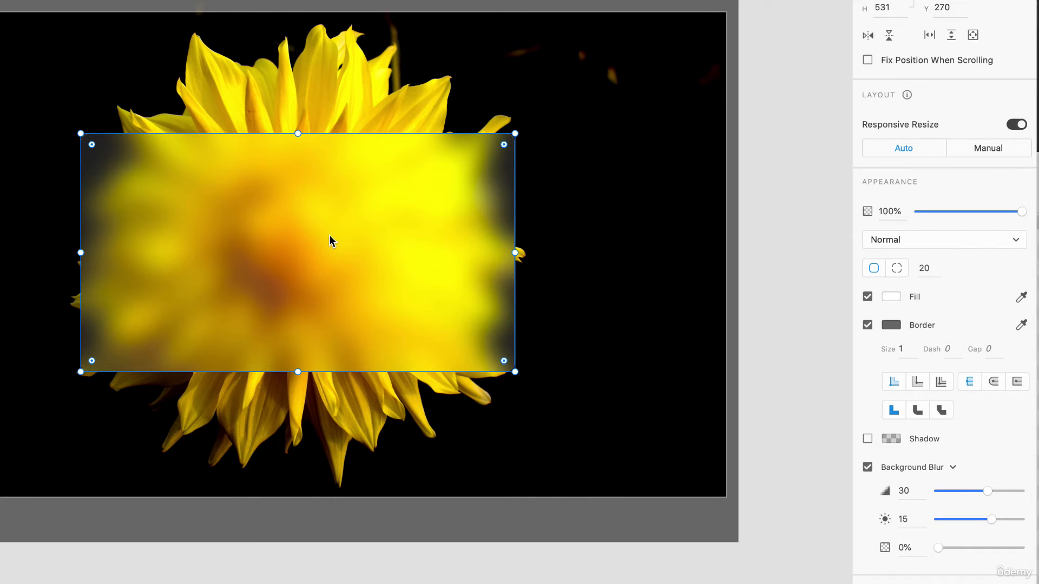
Try moving and rotating the blurred rectangle over the flower, and undo the rotation.
key(r)
drag(377, 237, 368, 281)
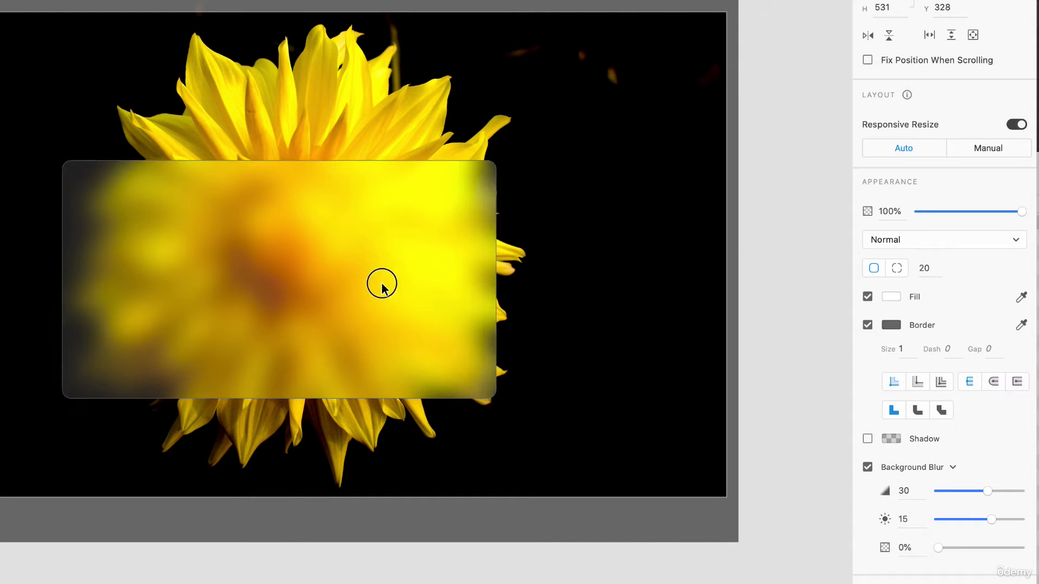
drag(380, 283, 399, 258)
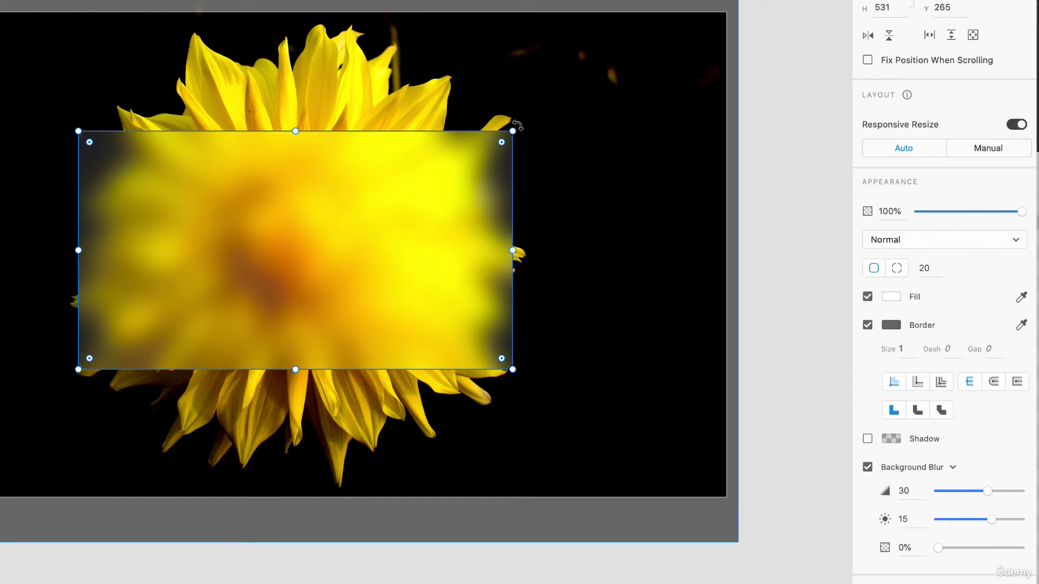
drag(522, 142, 343, 322)
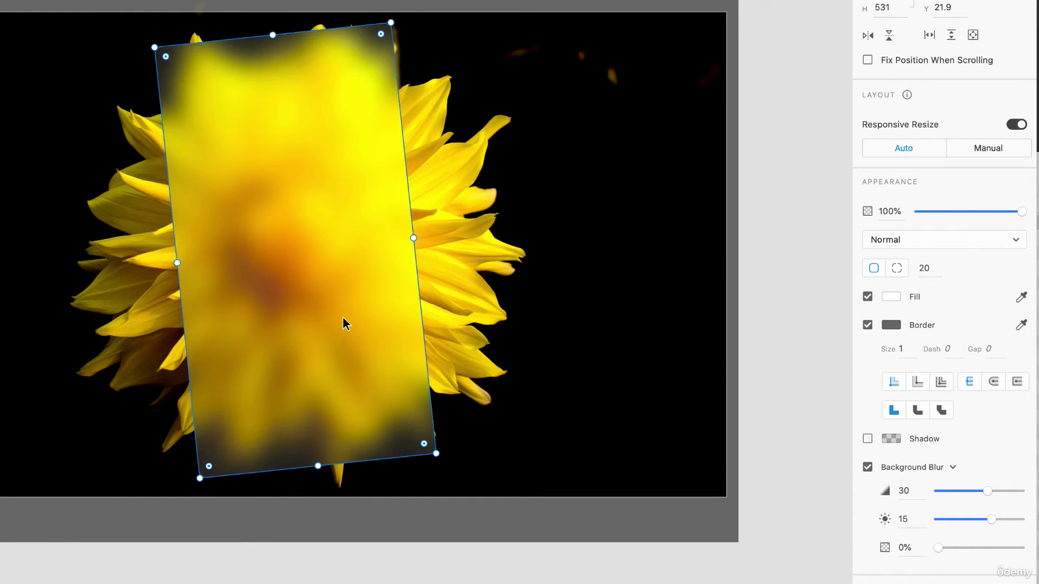
key(super+z)
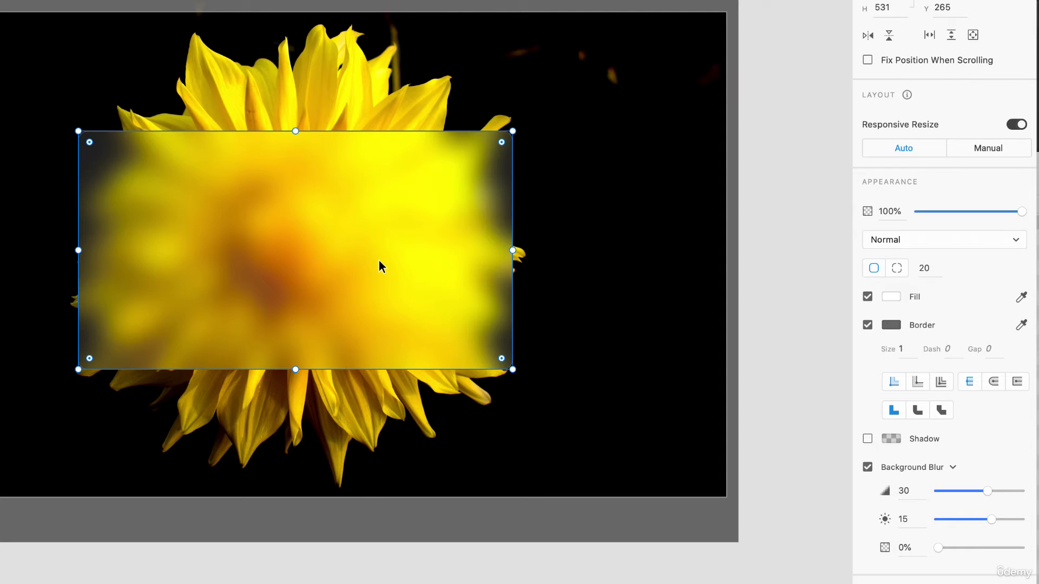
drag(379, 258, 360, 238)
key(super+z)
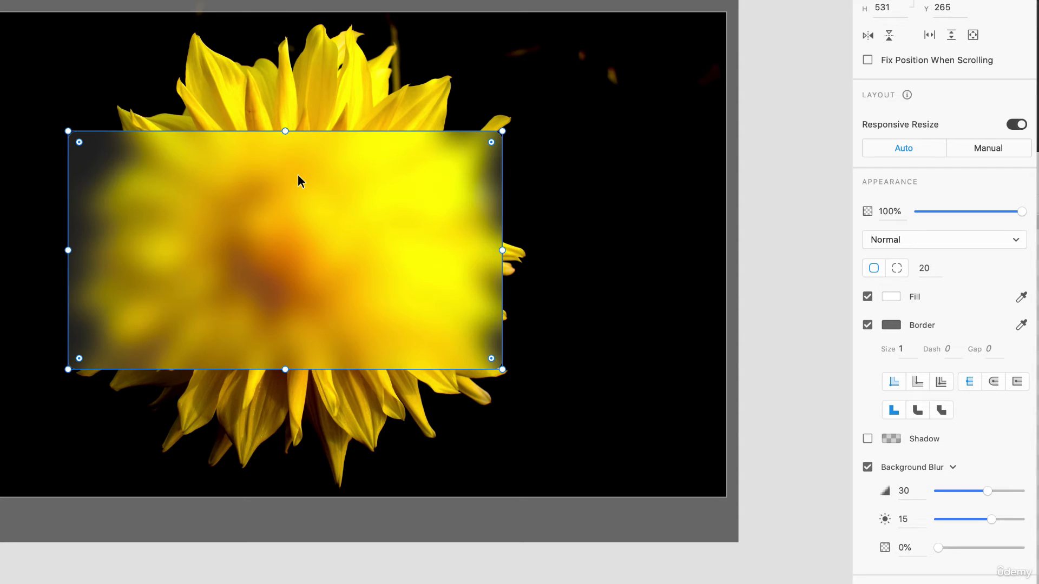
Move the blurred rectangle across the flower and place it back over the flower's centre.
drag(276, 174, 188, 86)
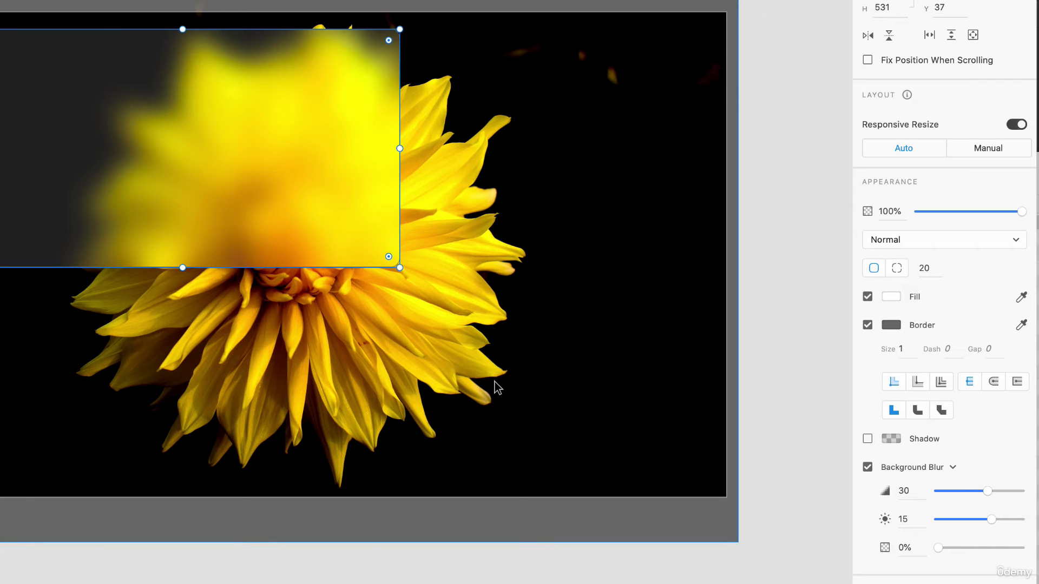
drag(328, 226, 448, 304)
scroll(332, 280, up, 3)
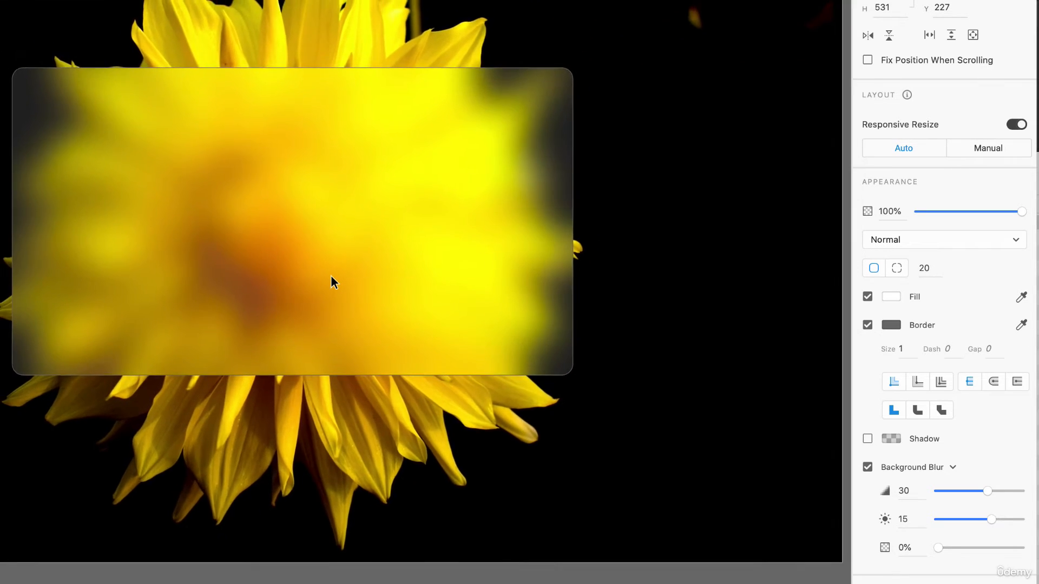
scroll(331, 276, left, 1)
scroll(331, 276, up, 1)
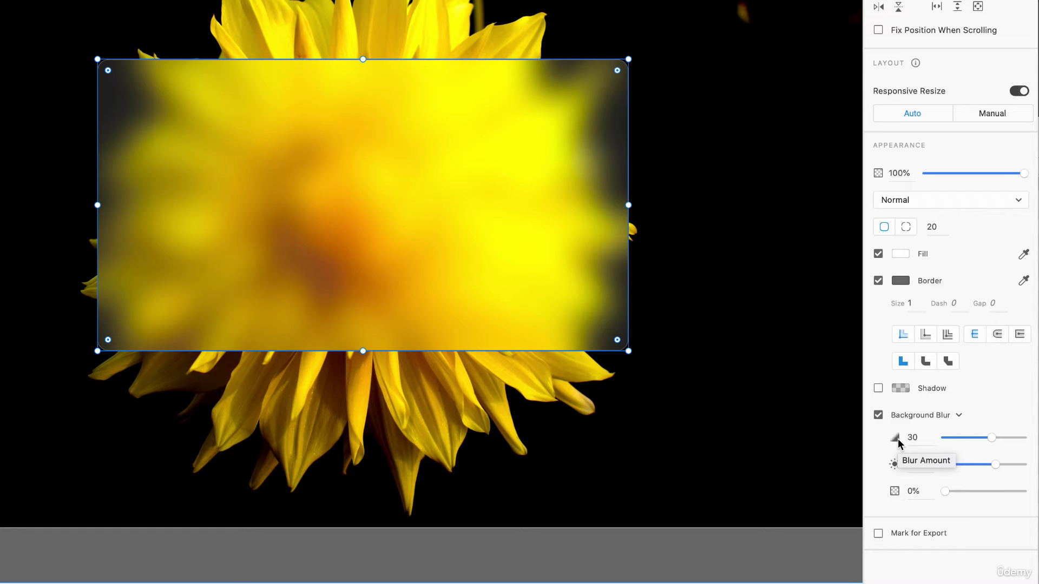
Compare background blur amounts of 7 and 2 on the rectangle, and set the blur amount to 20.
drag(992, 438, 956, 441)
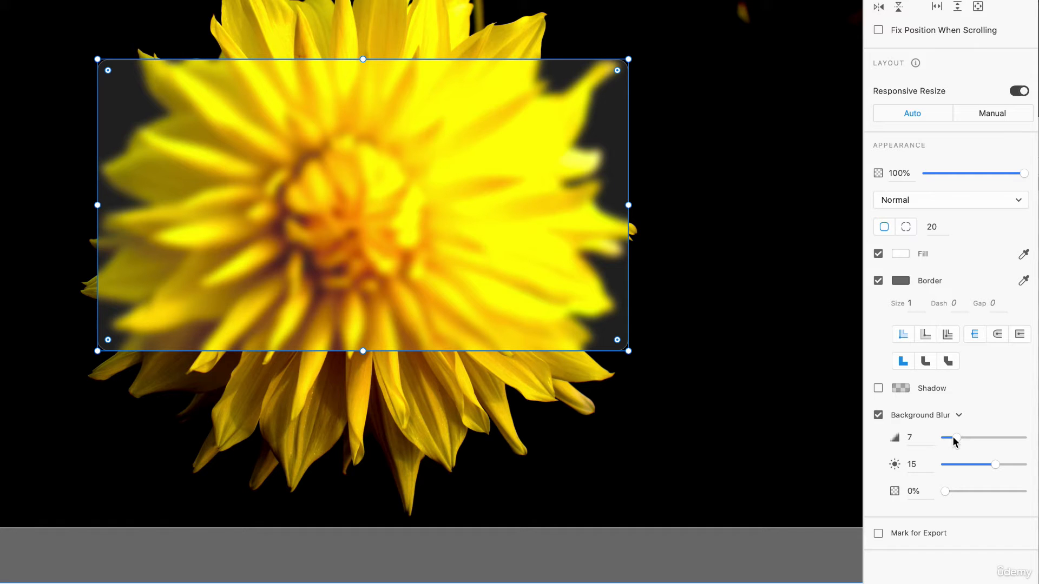
drag(954, 439, 975, 437)
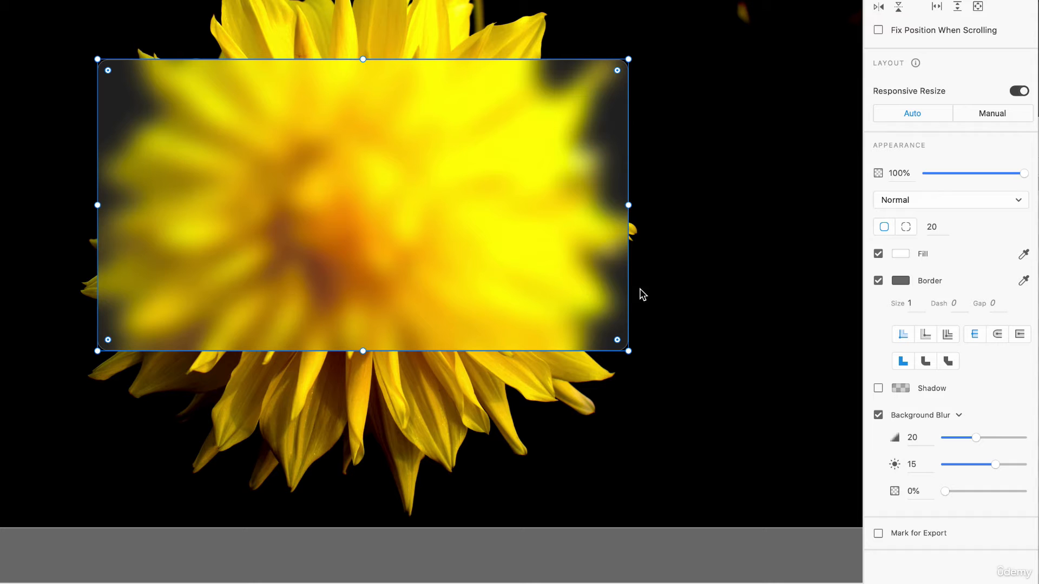
click(948, 437)
drag(947, 441, 945, 438)
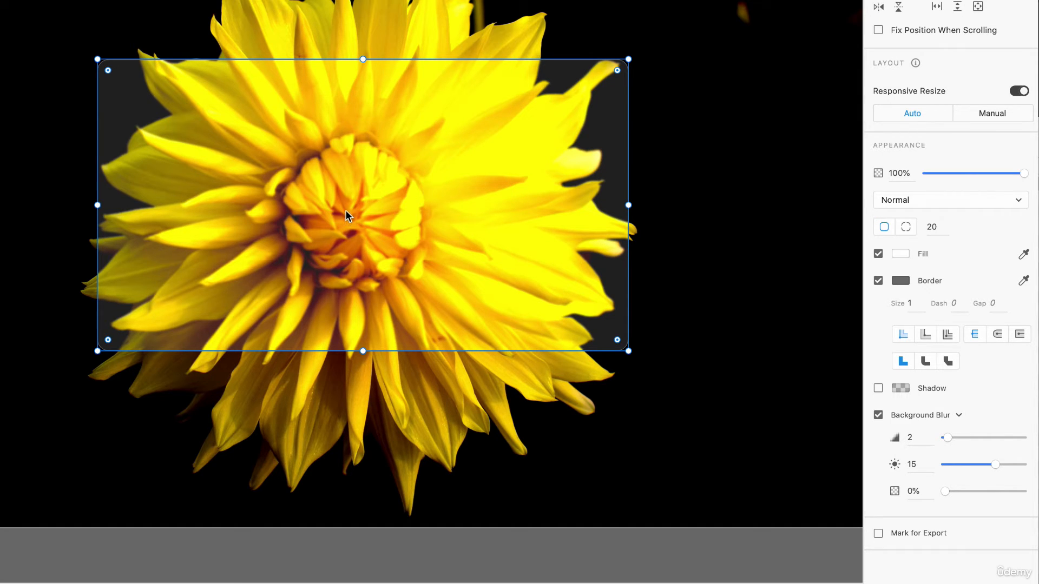
click(983, 437)
drag(982, 437, 975, 444)
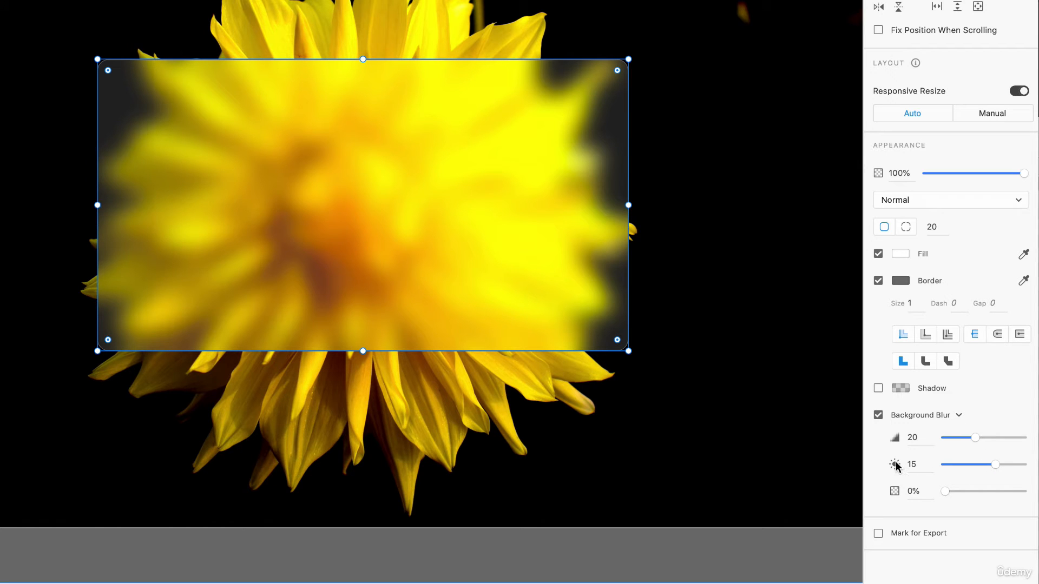
Test a background blur brightness of -49, then set brightness to 6 with effect opacity at 0%.
drag(997, 469, 946, 468)
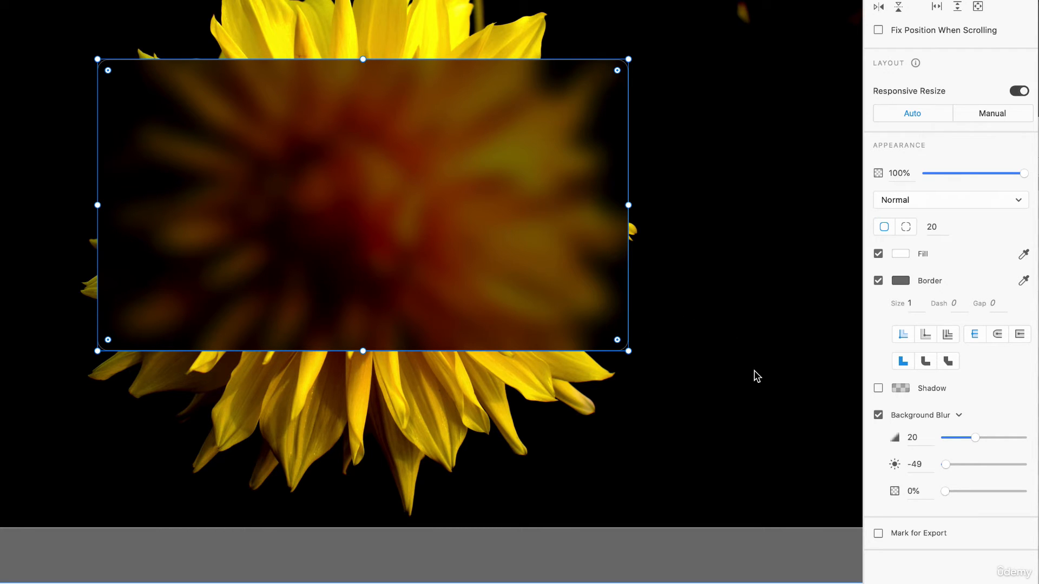
drag(948, 465, 920, 468)
drag(983, 469, 982, 469)
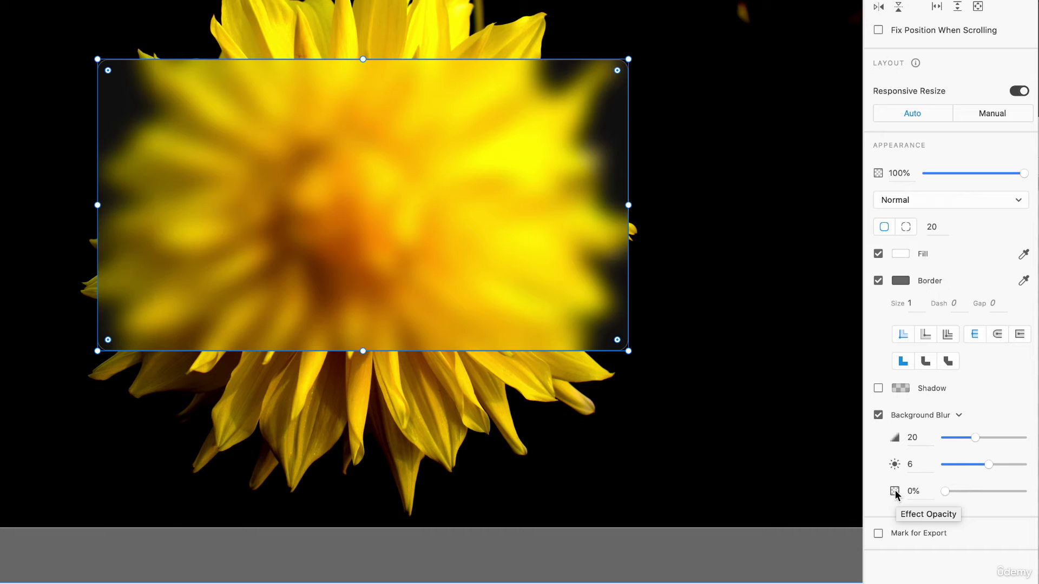
mouse_move(946, 493)
mouse_down()
mouse_move(1028, 498)
mouse_move(937, 494)
mouse_up()
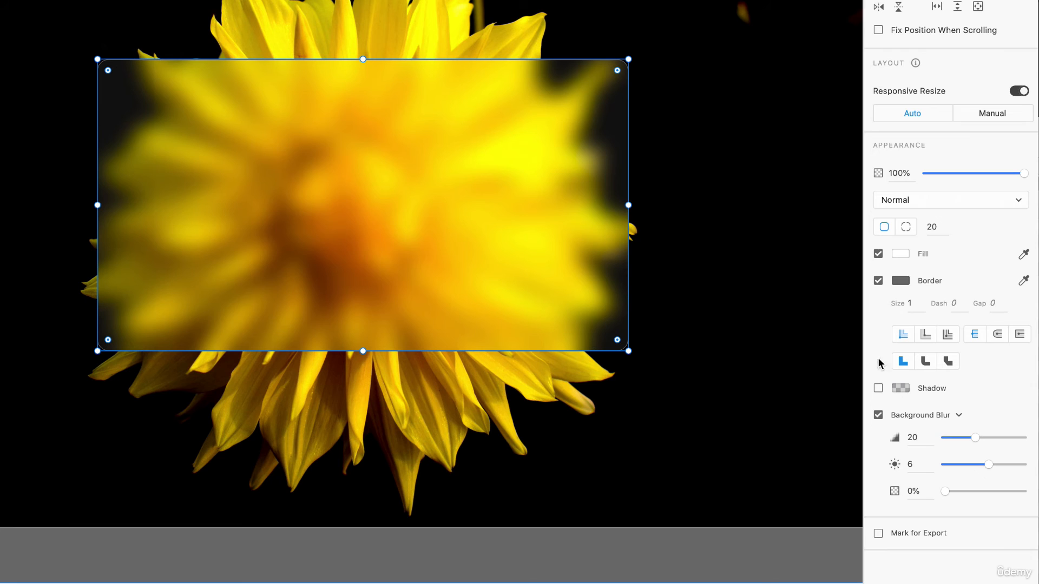
Remove the rectangle's border for comparison, restore it and set the border size to 2.
click(878, 281)
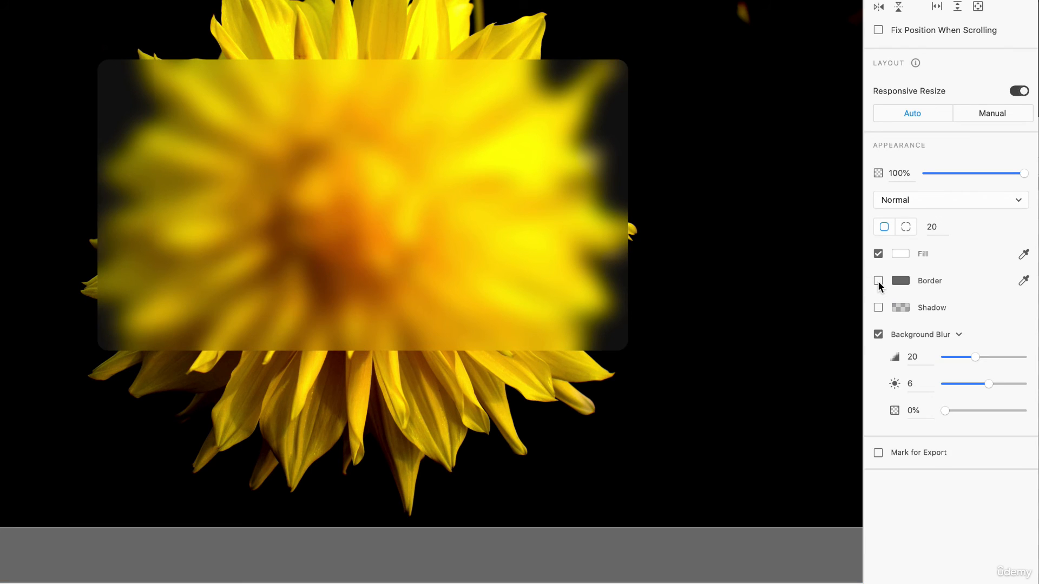
click(725, 8)
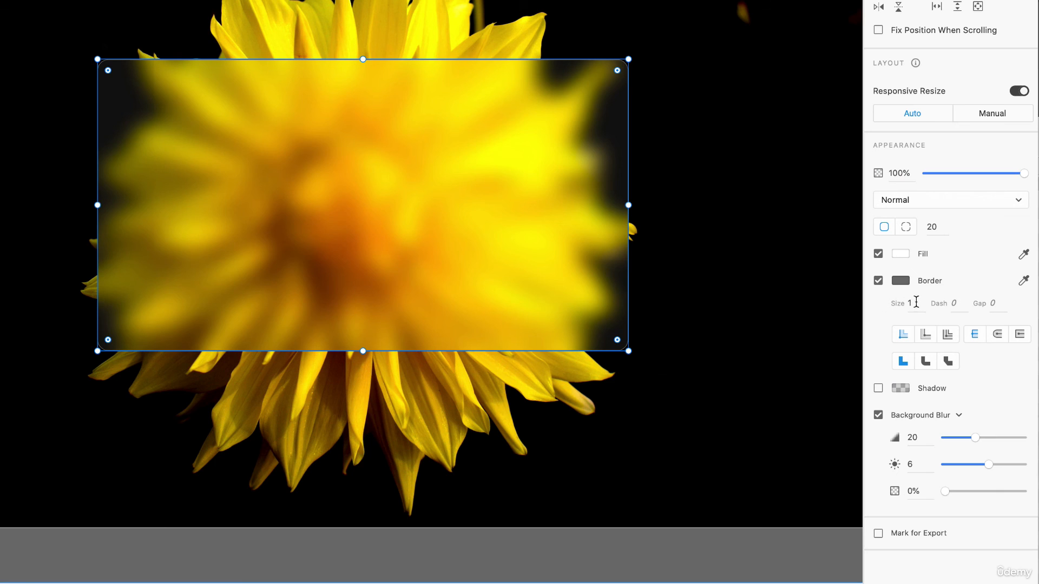
click(916, 302)
text(2)
key(Return)
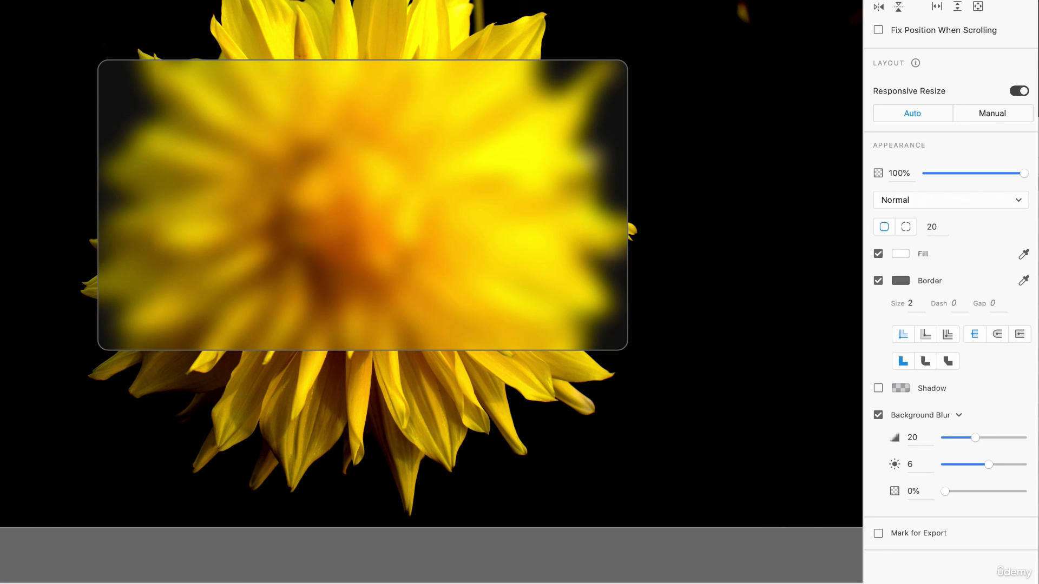
Change the rectangle's border colour to the light grey #ACACAC.
click(901, 281)
mouse_move(731, 221)
mouse_down()
mouse_move(718, 193)
mouse_move(721, 237)
mouse_up()
click(724, 224)
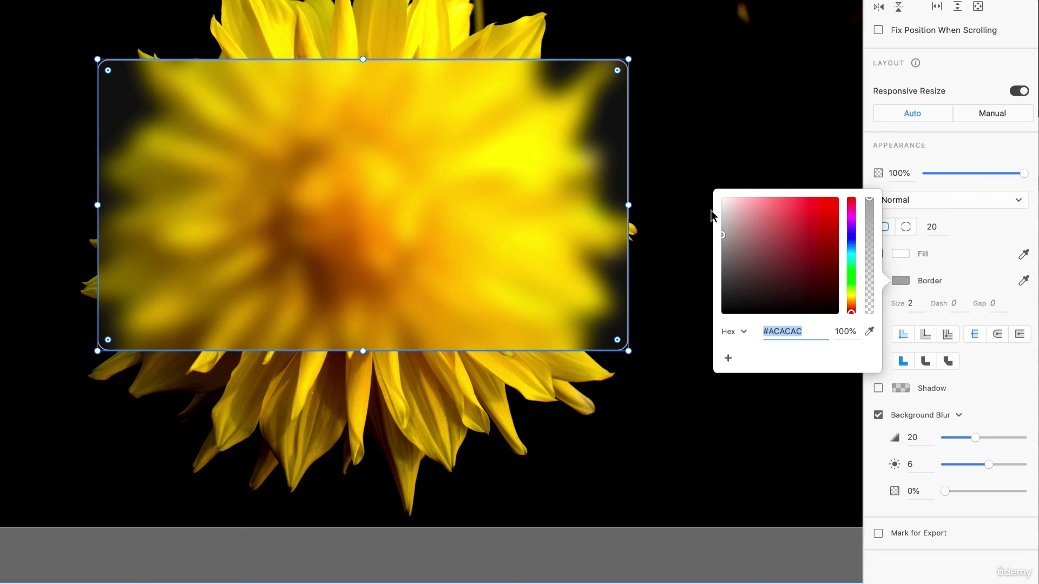
drag(586, 300, 578, 310)
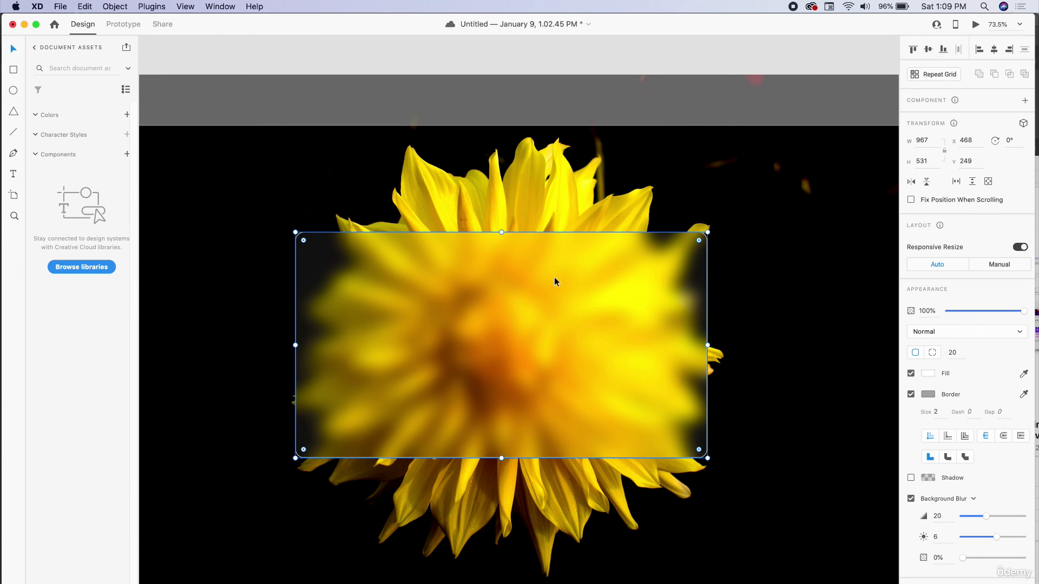